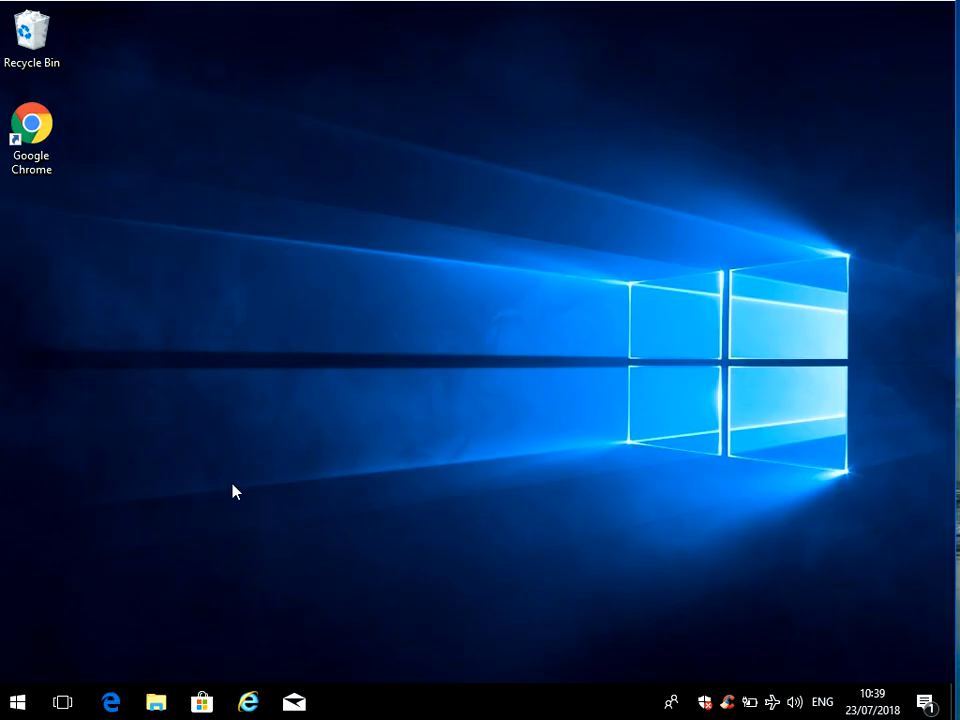
# - Launch Device Manager from Start search and maximize it
pyautogui.click(17, 703)
pyautogui.write('device')
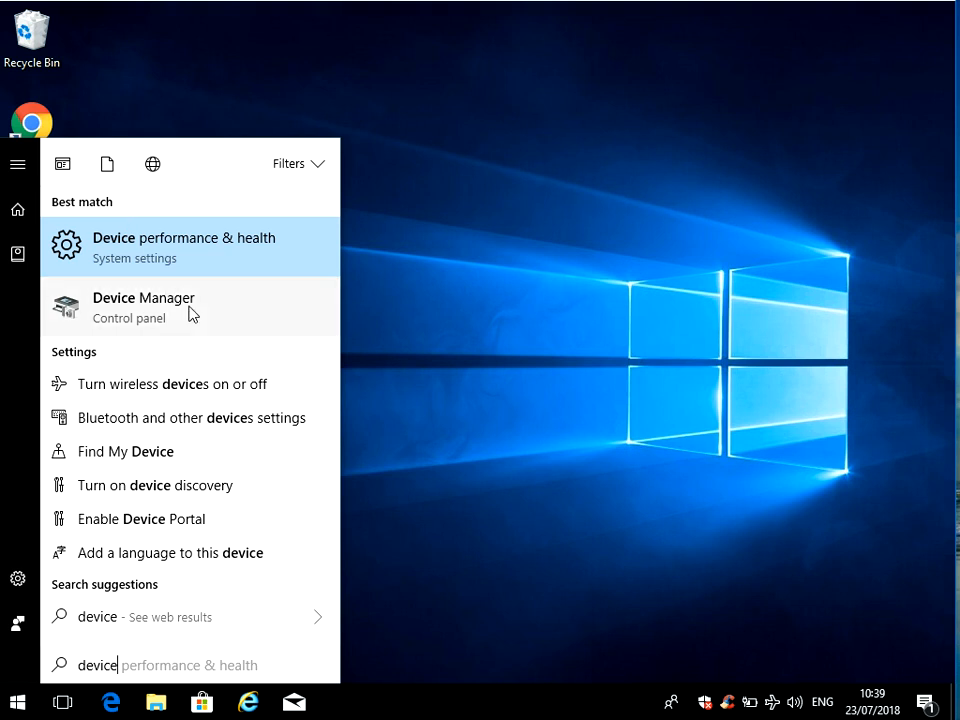
pyautogui.click(157, 318)
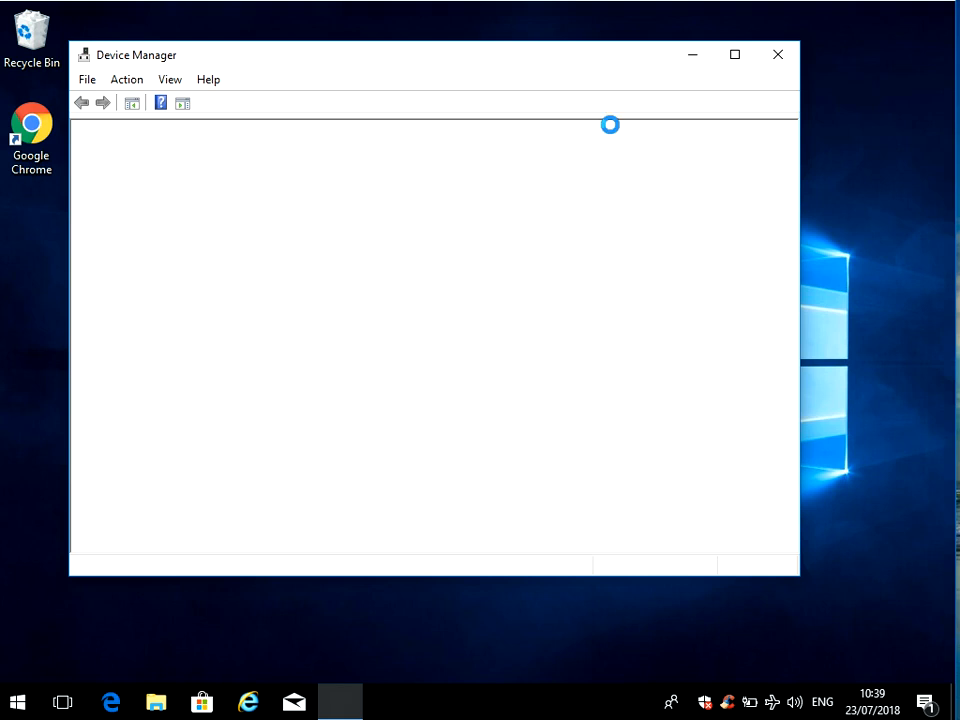
pyautogui.click(734, 54)
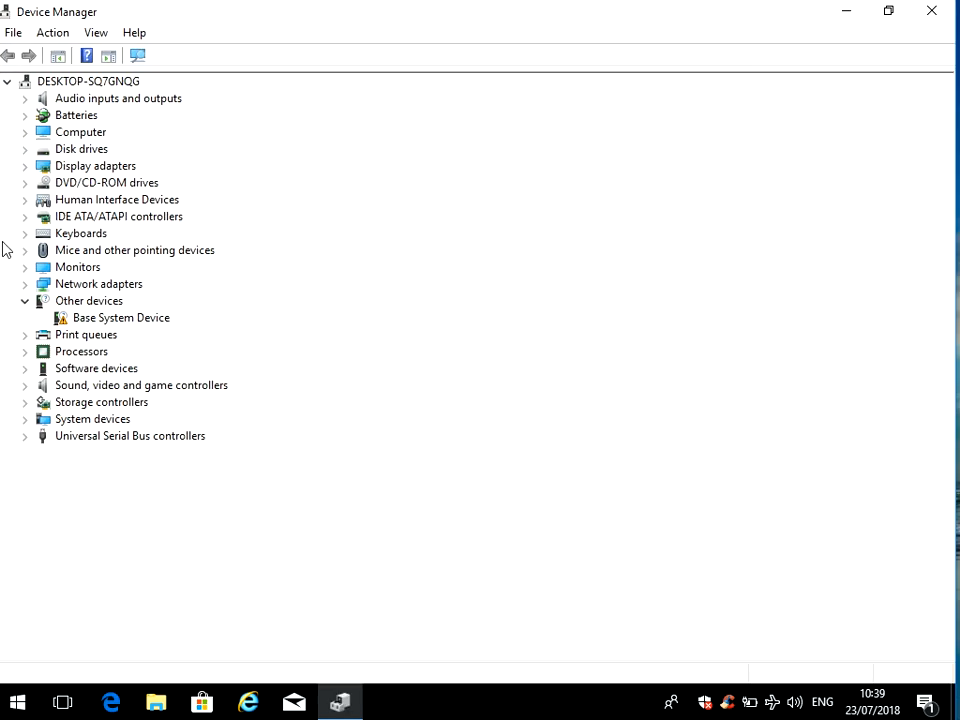
# - Expand Display adapters and bring up actions for the Microsoft Basic Display Adapter
pyautogui.click(24, 166)
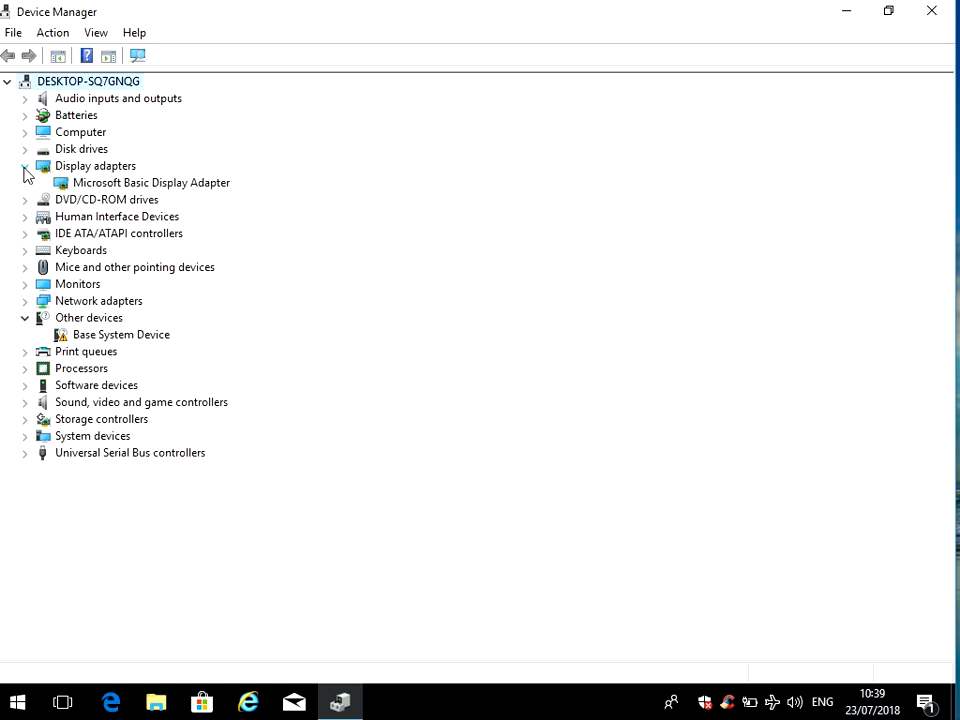
pyautogui.click(130, 183)
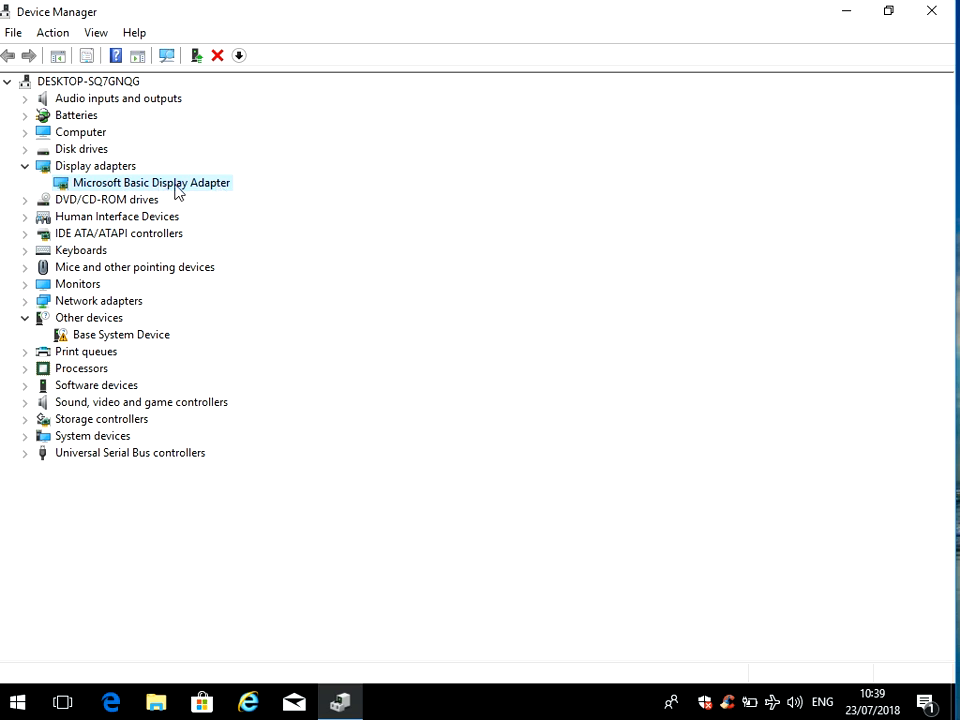
pyautogui.rightClick(178, 192)
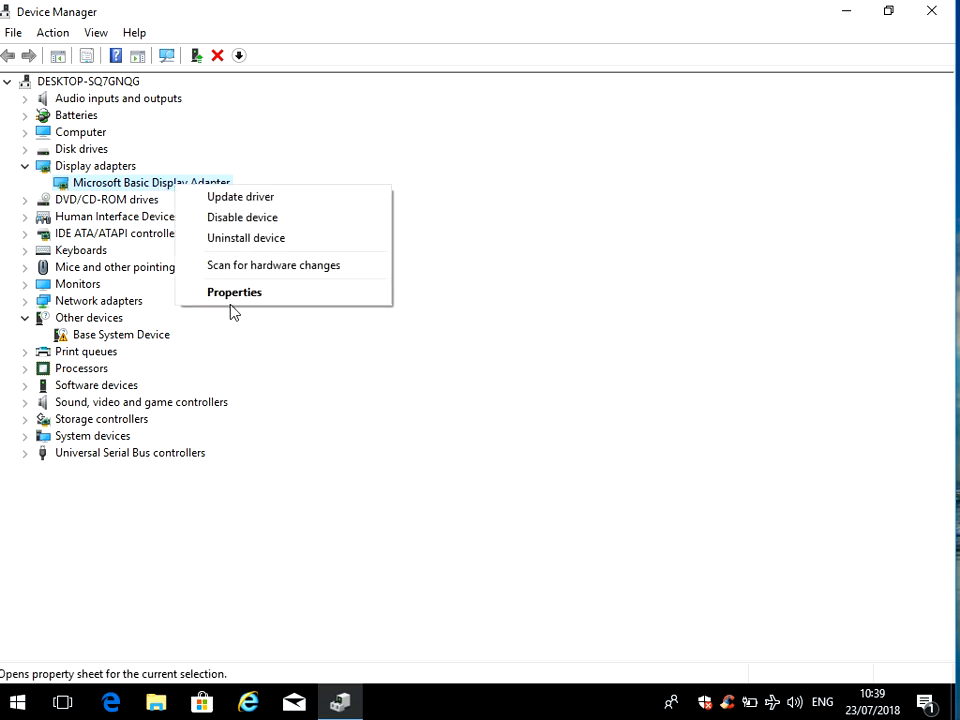
# - Review the adapter's Driver details (version 10.0.16299.15, dated 21/06/2006) and dismiss the properties
pyautogui.click(260, 296)
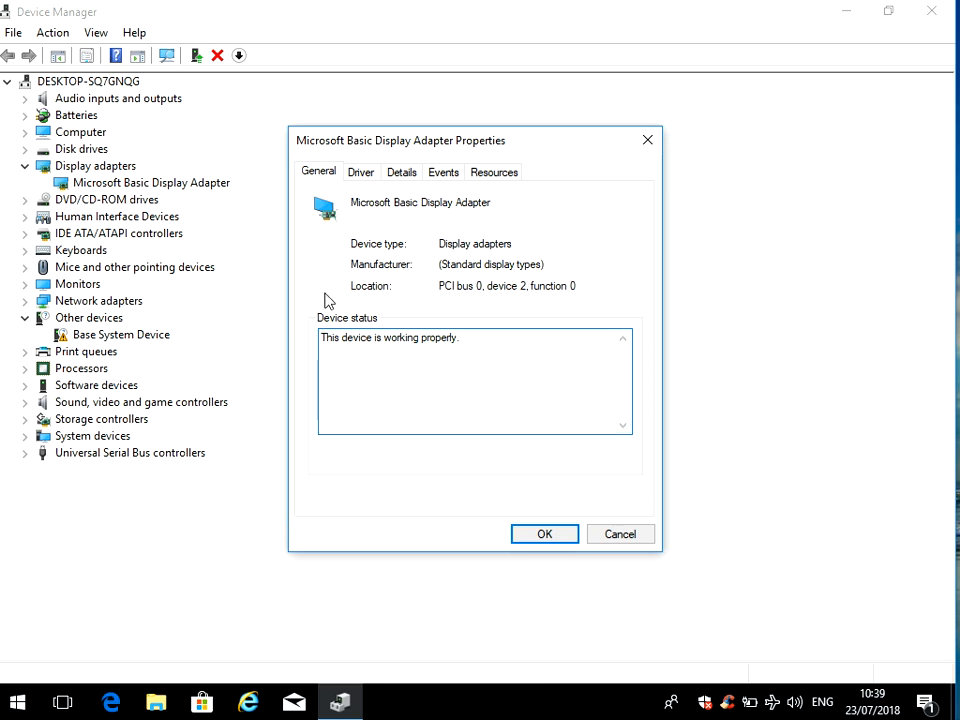
pyautogui.click(361, 173)
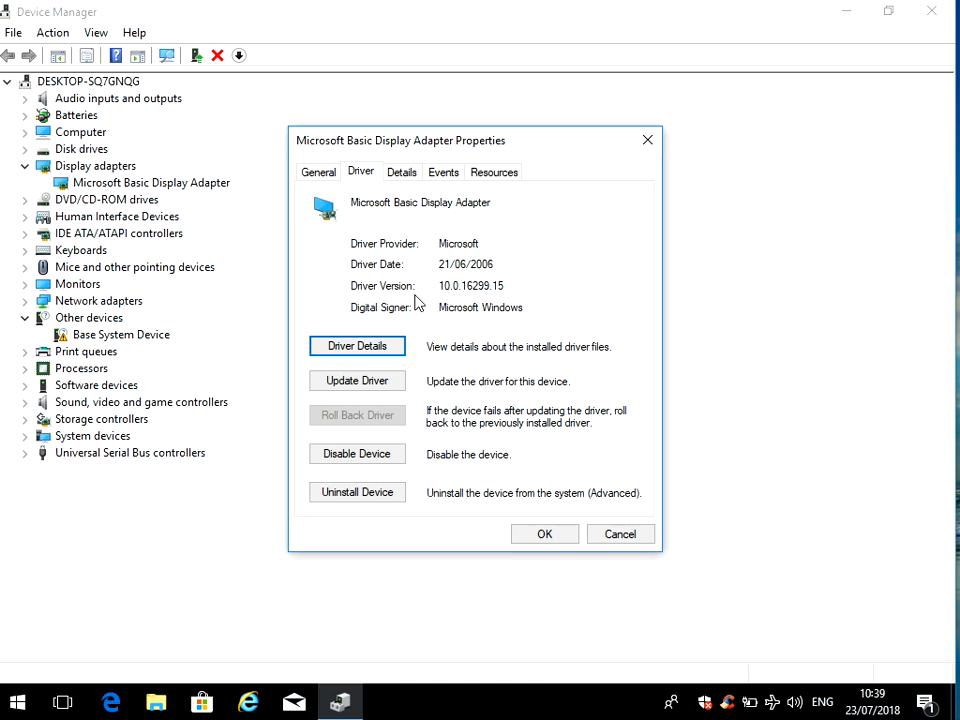
pyautogui.moveTo(439, 286)
pyautogui.mouseDown()
pyautogui.moveTo(460, 290)
pyautogui.moveTo(475, 310)
pyautogui.mouseUp()
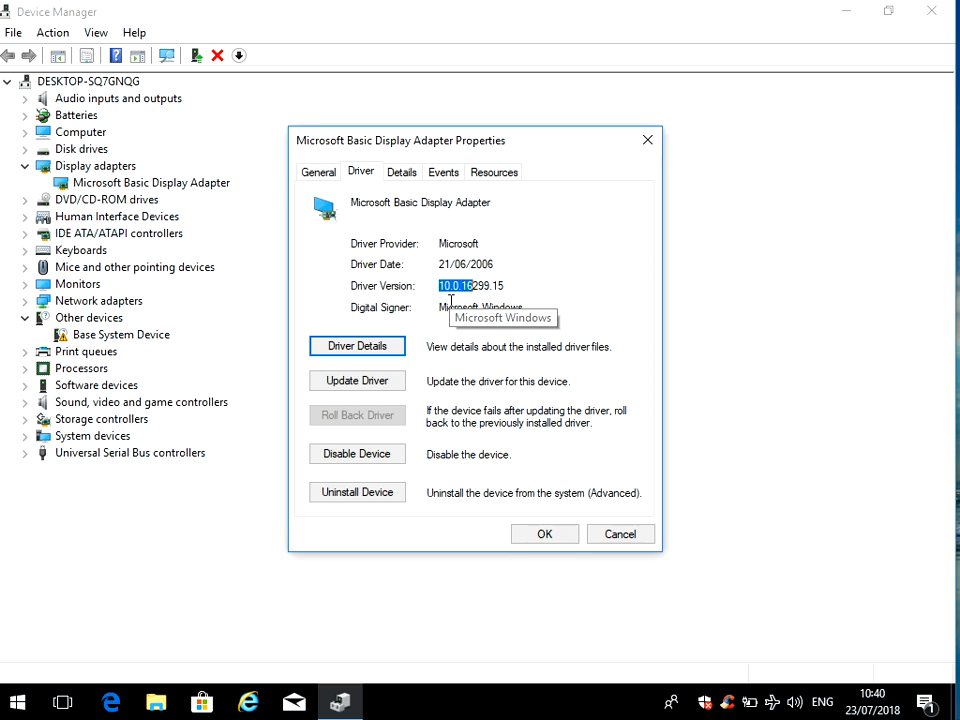
pyautogui.click(620, 534)
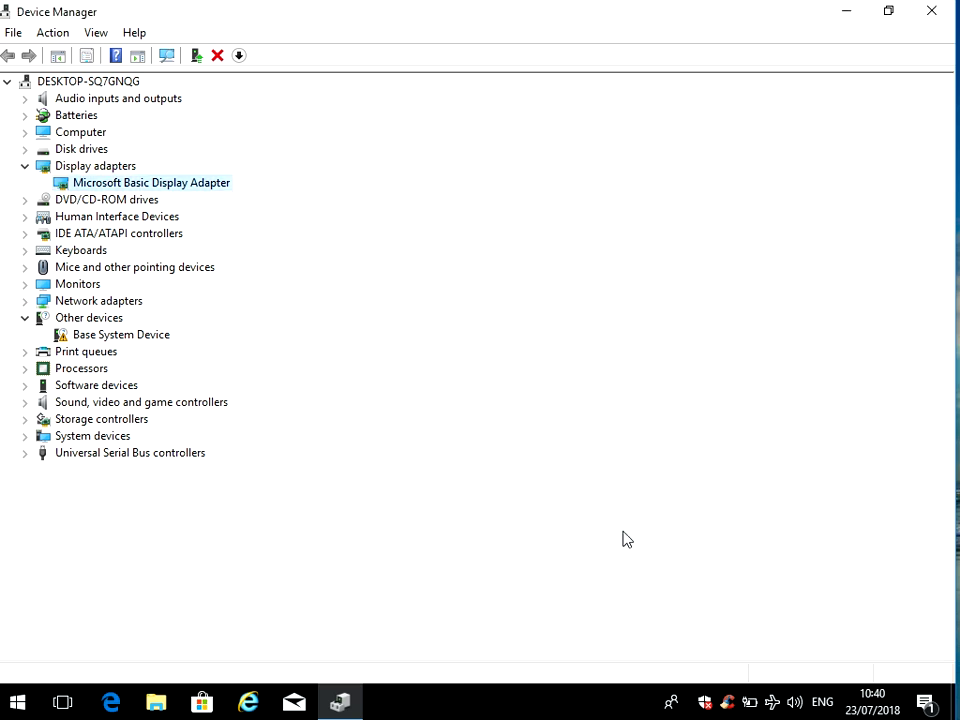
# - Close Device Manager and show the drives under This PC in File Explorer
pyautogui.click(932, 11)
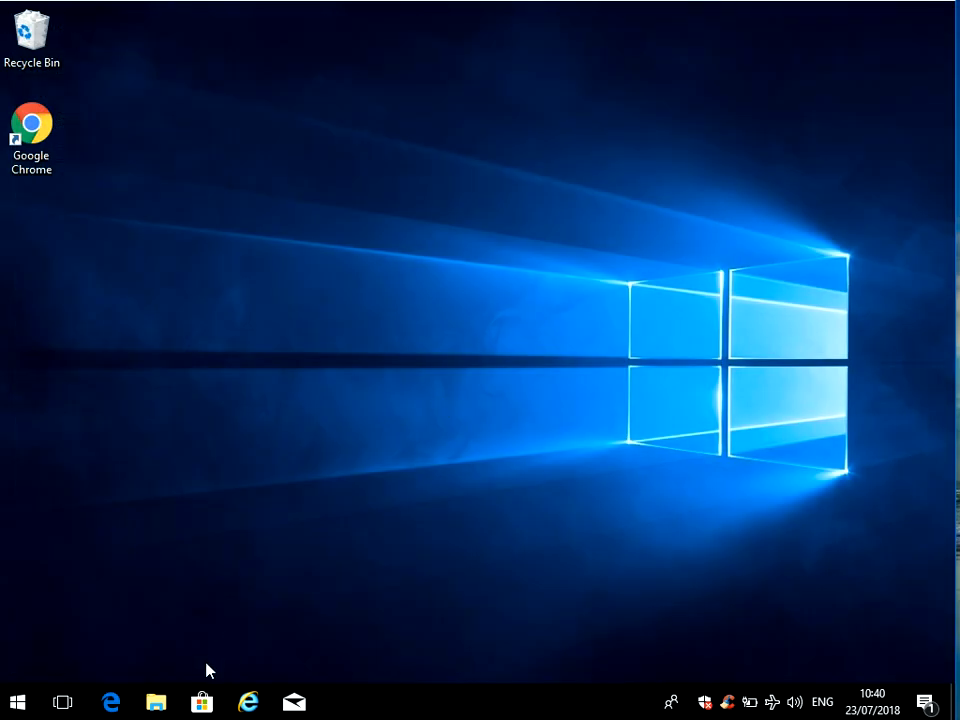
pyautogui.click(158, 703)
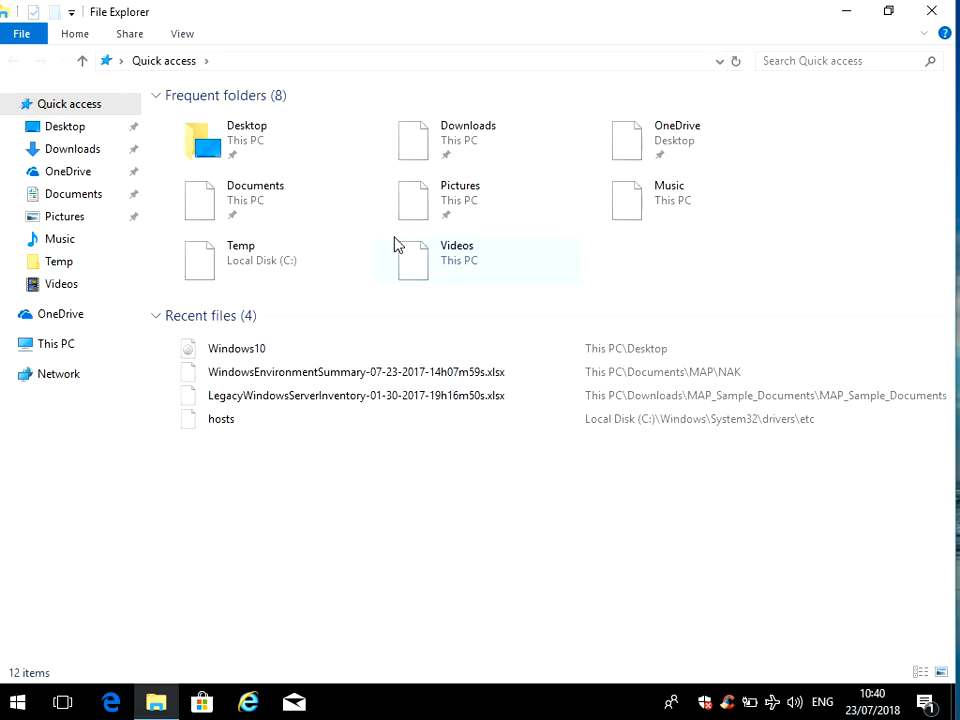
pyautogui.click(56, 344)
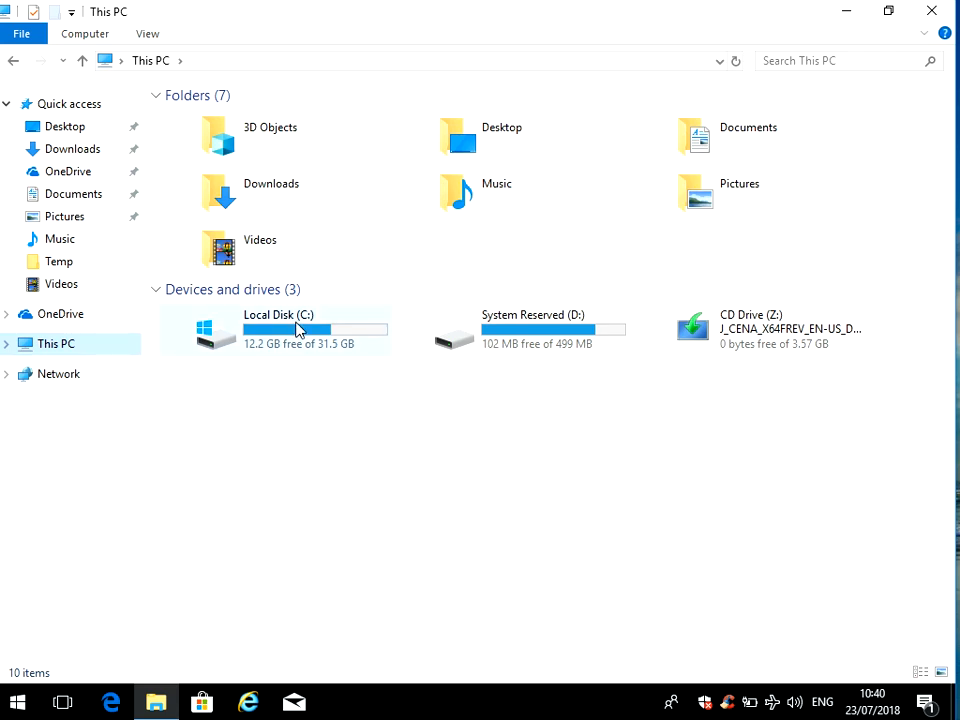
# - Bring up the Local Disk (C:) properties
pyautogui.click(289, 333)
pyautogui.rightClick(296, 333)
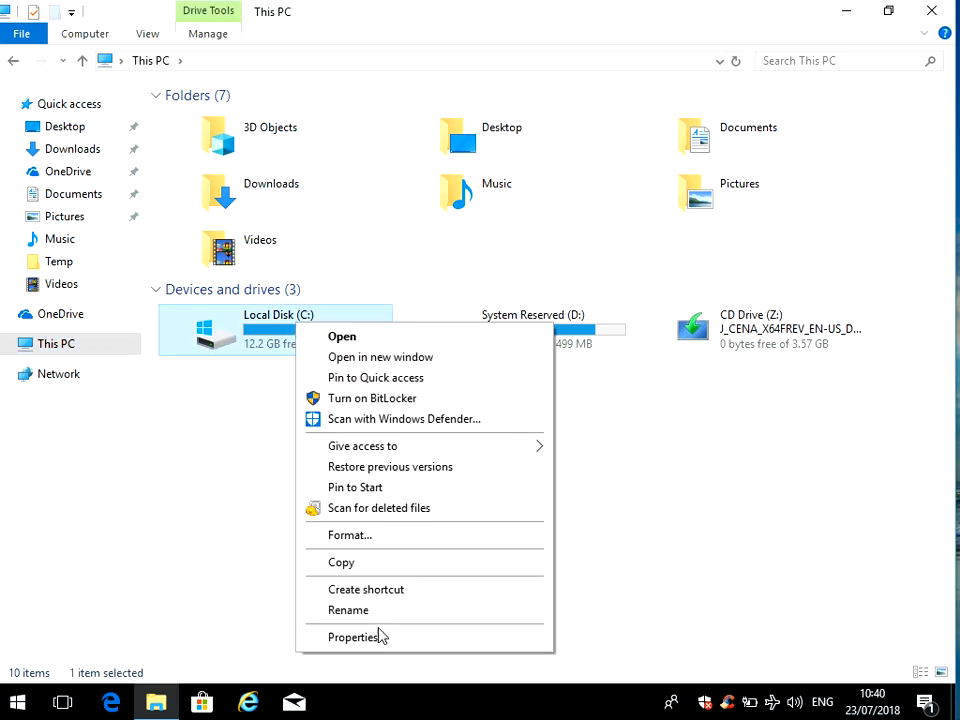
pyautogui.click(380, 637)
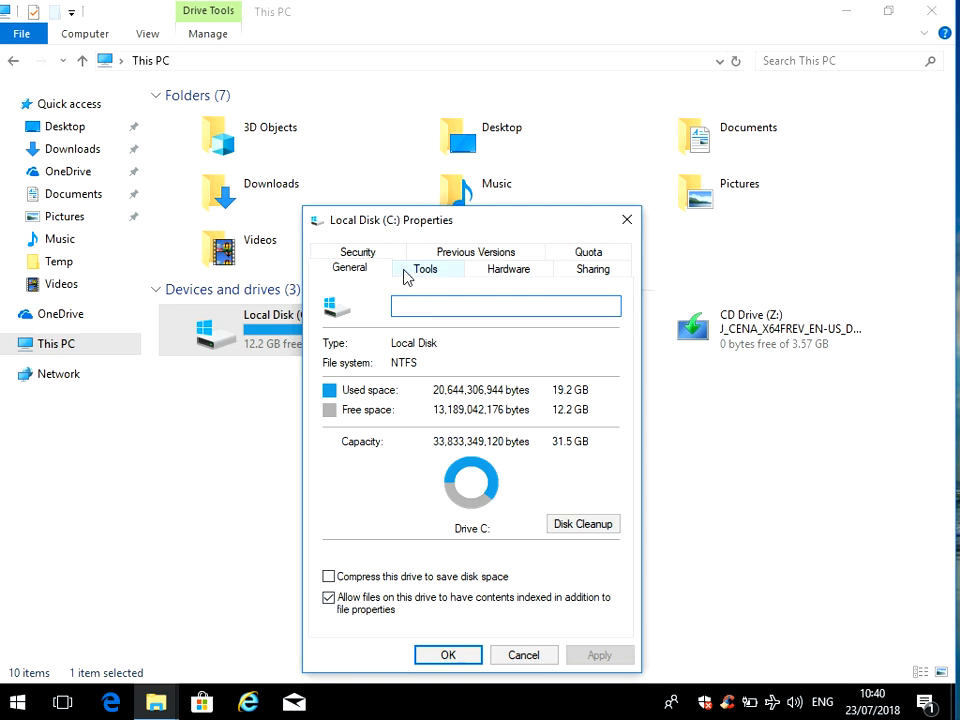
# - Run an error-check scan of Local Disk (C:) from the Tools tab, find no errors, and close the properties
pyautogui.click(425, 270)
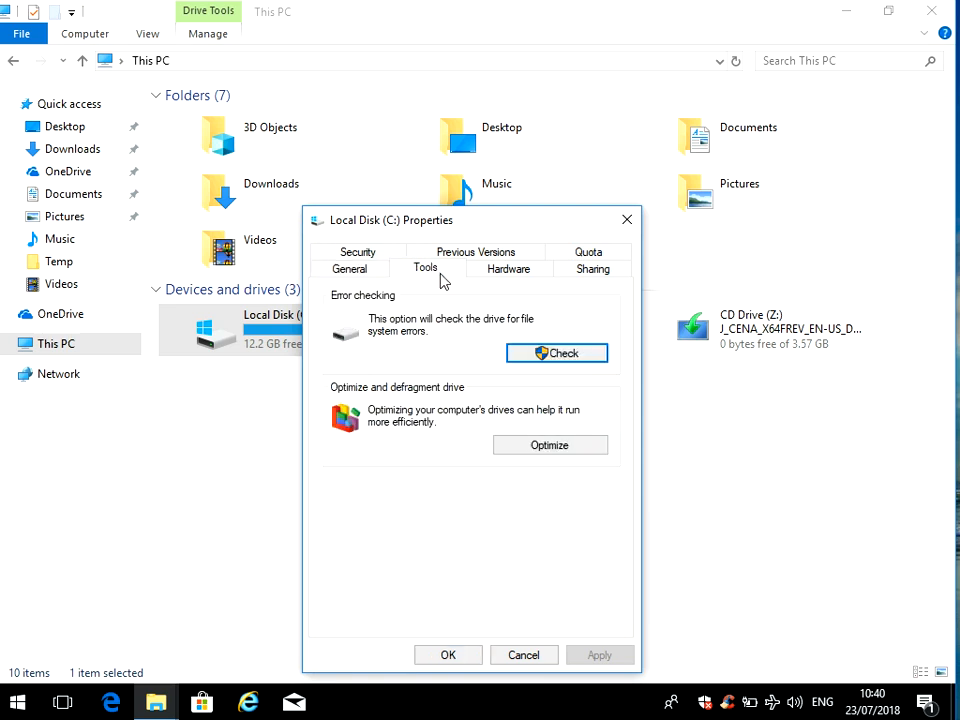
pyautogui.click(567, 356)
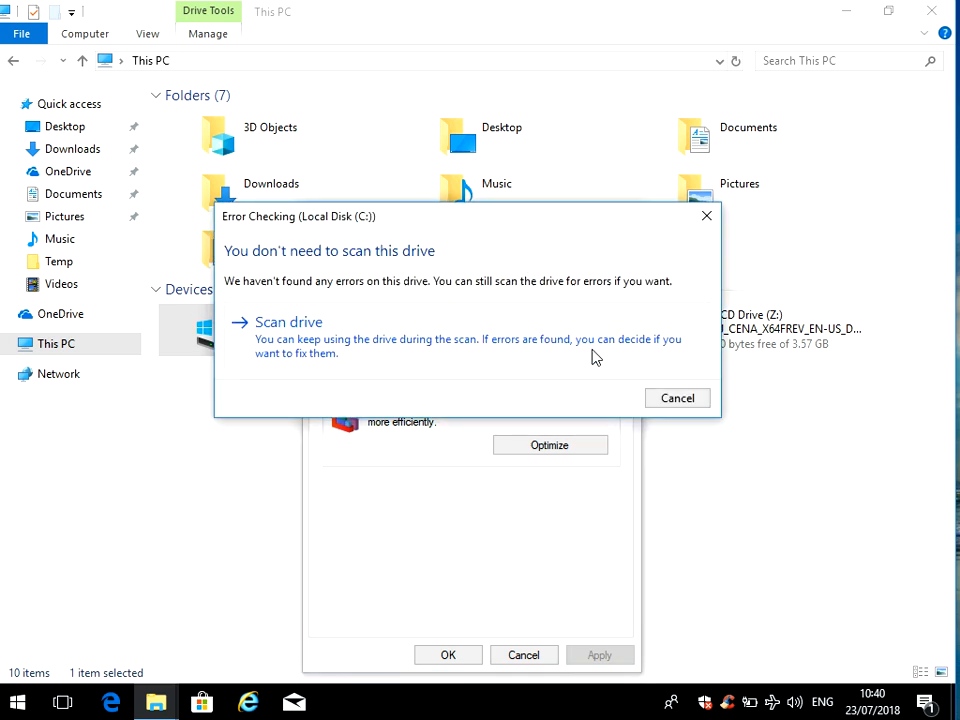
pyautogui.click(287, 340)
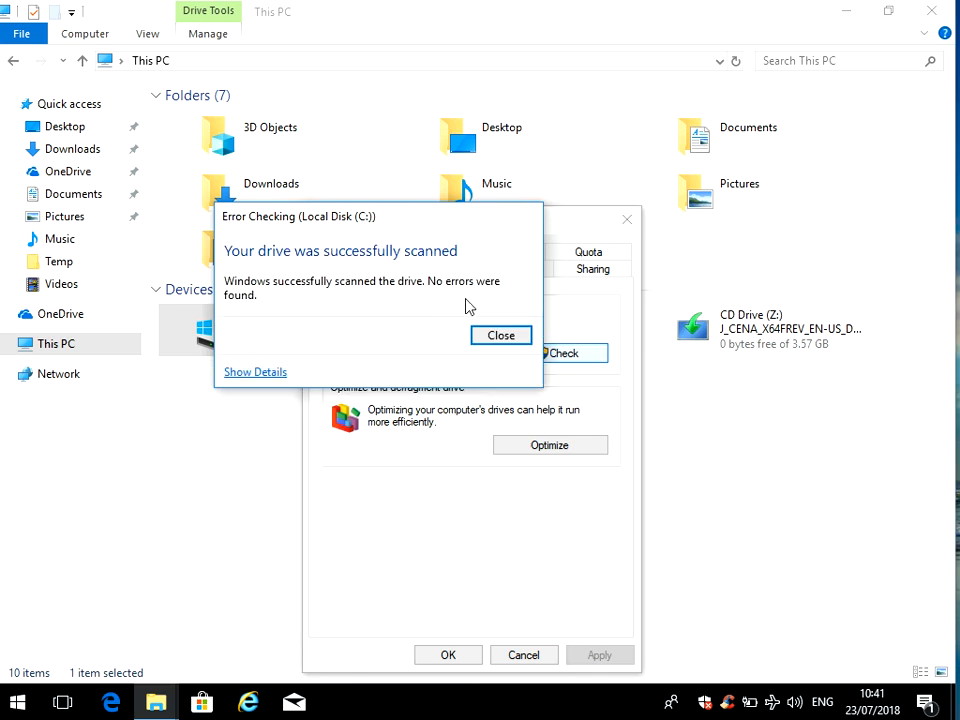
pyautogui.click(501, 335)
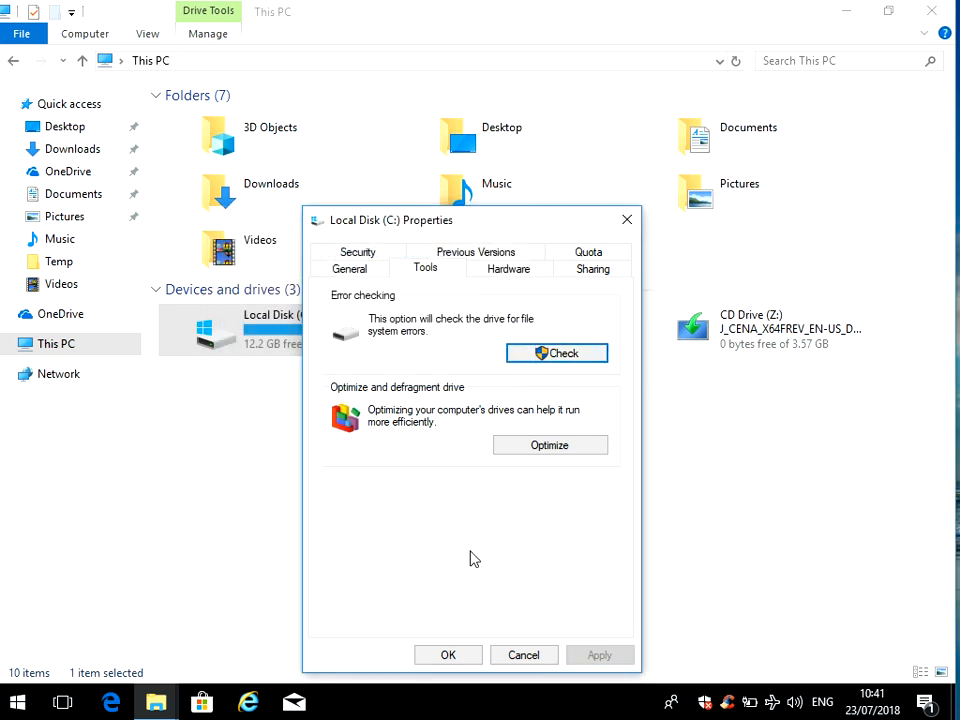
pyautogui.click(448, 655)
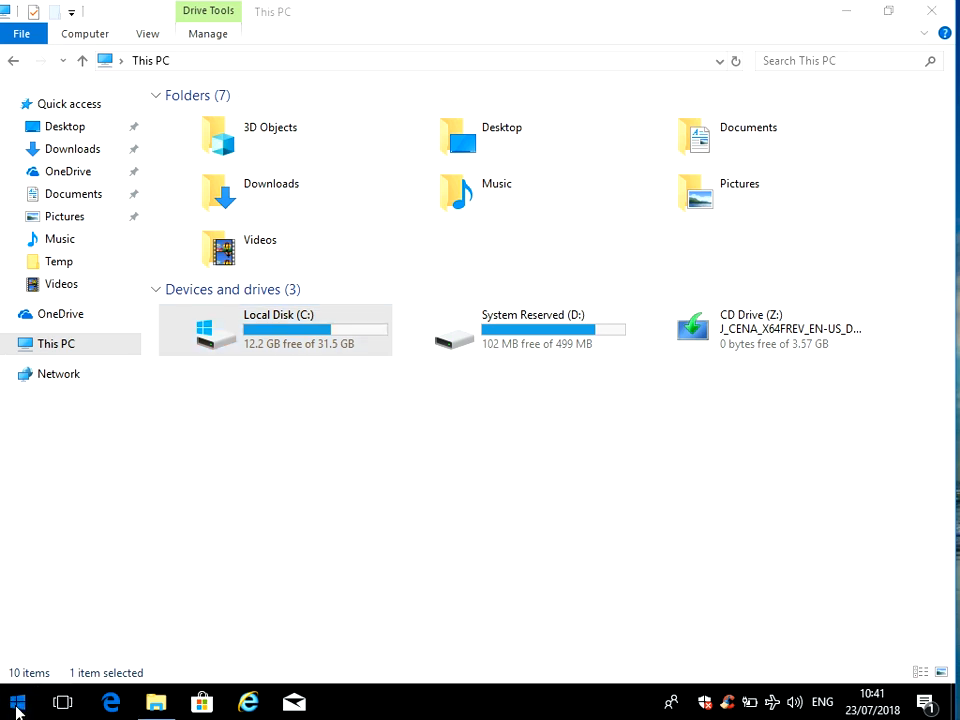
# - Reach Update & Security in Settings to see the Windows Update status
pyautogui.click(17, 706)
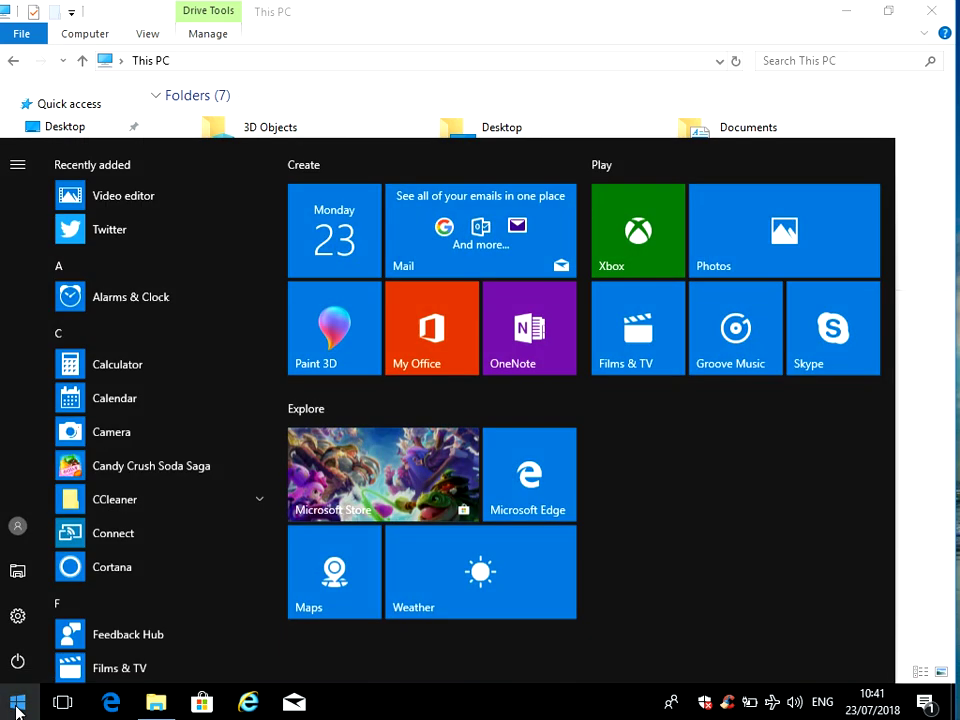
pyautogui.click(18, 616)
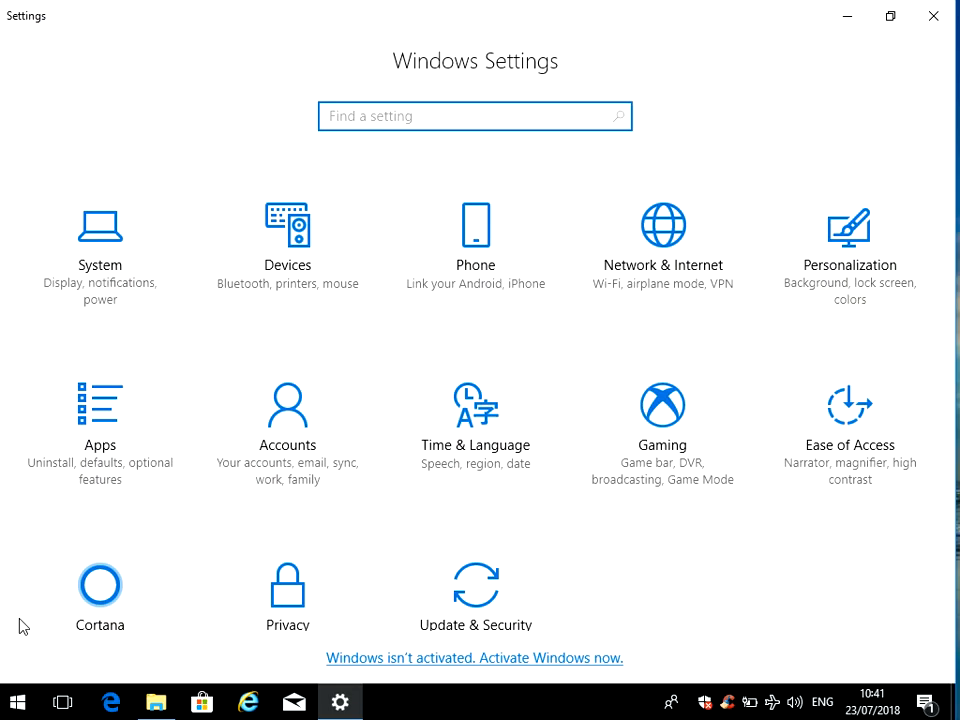
pyautogui.click(492, 594)
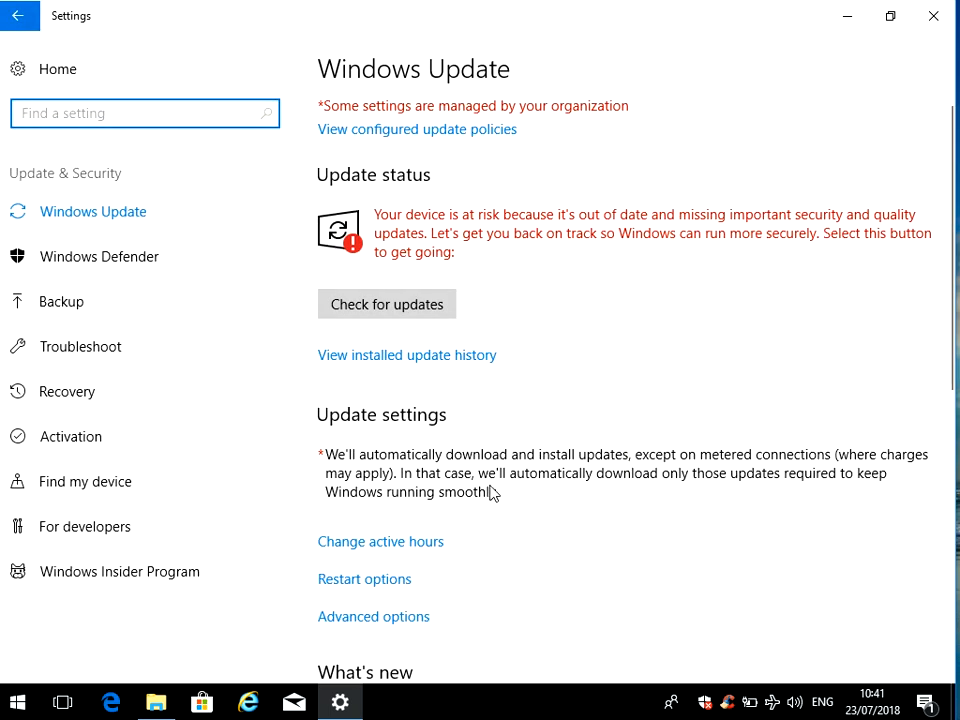